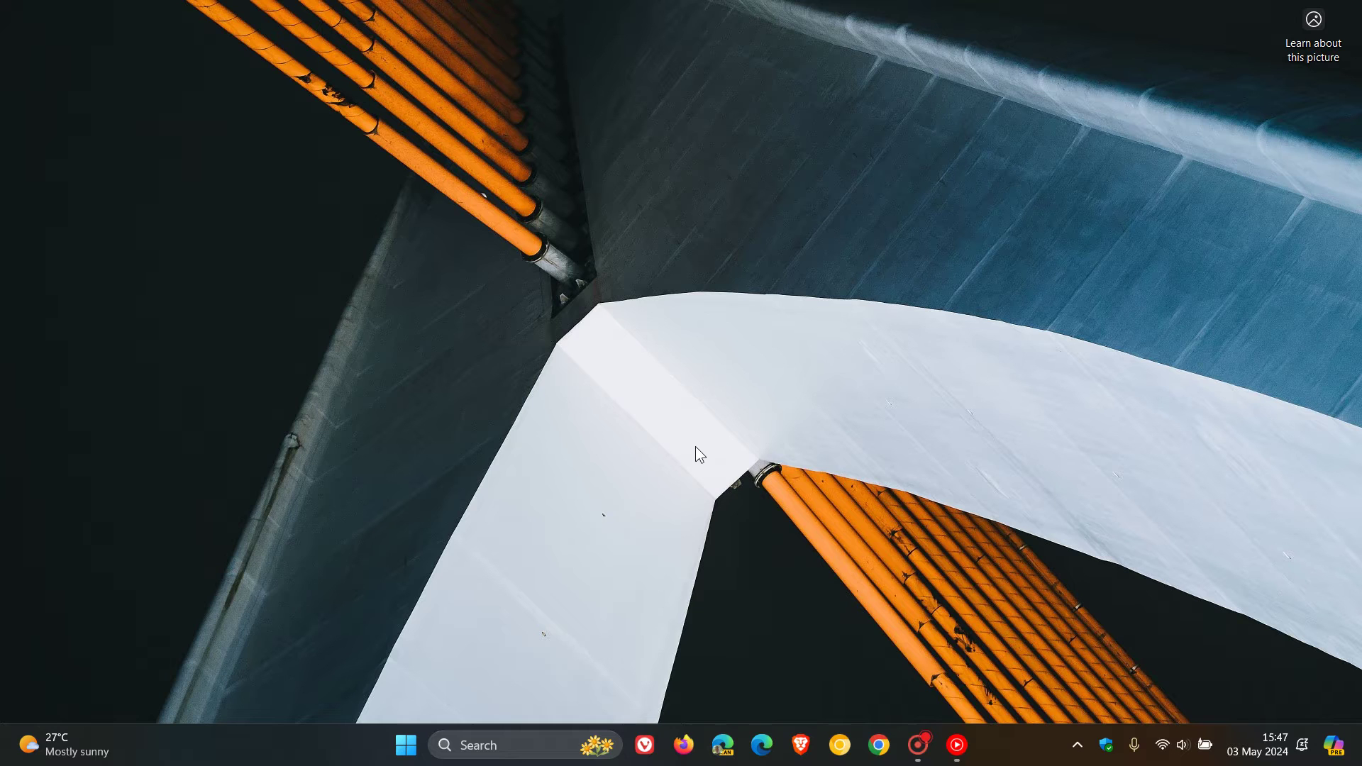
- Go from Start to Settings > Network & internet > Advanced network settings > Data usage
left_click(405, 745)
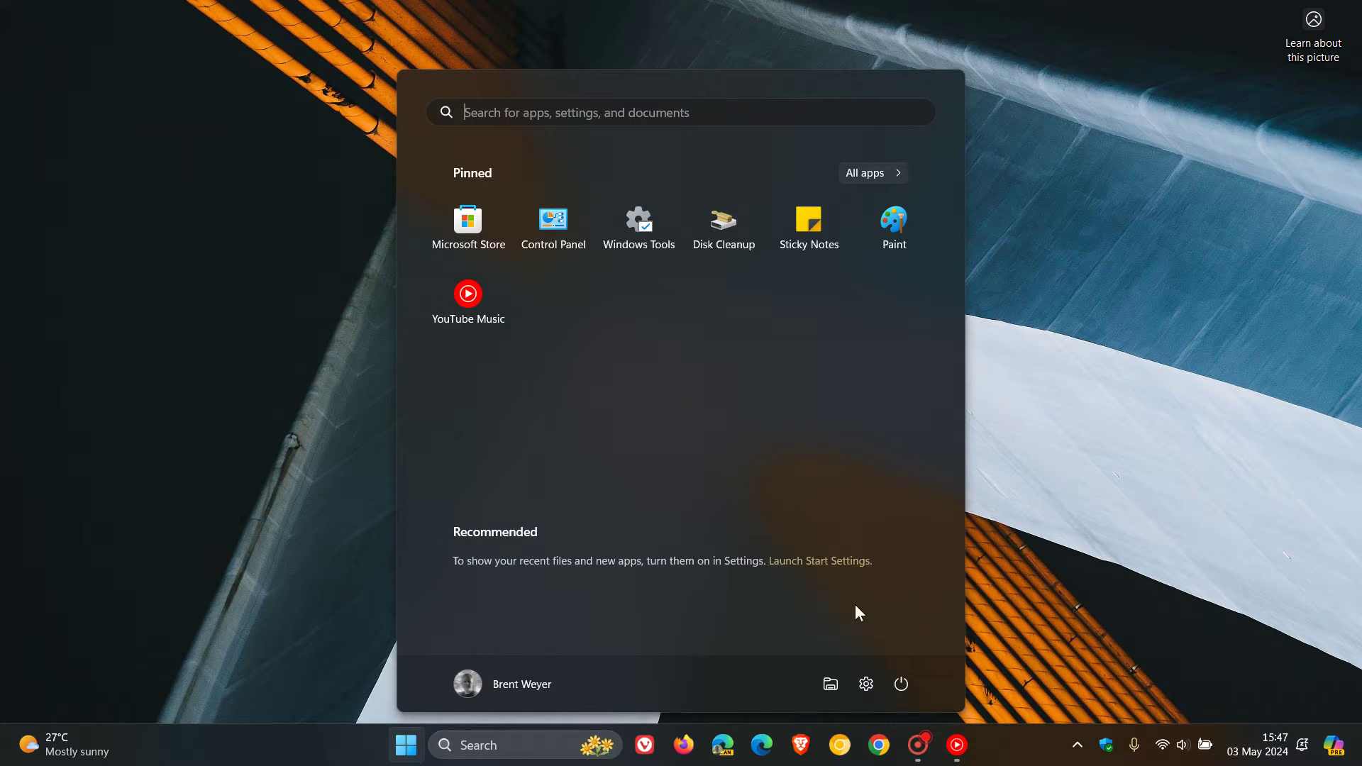
left_click(867, 687)
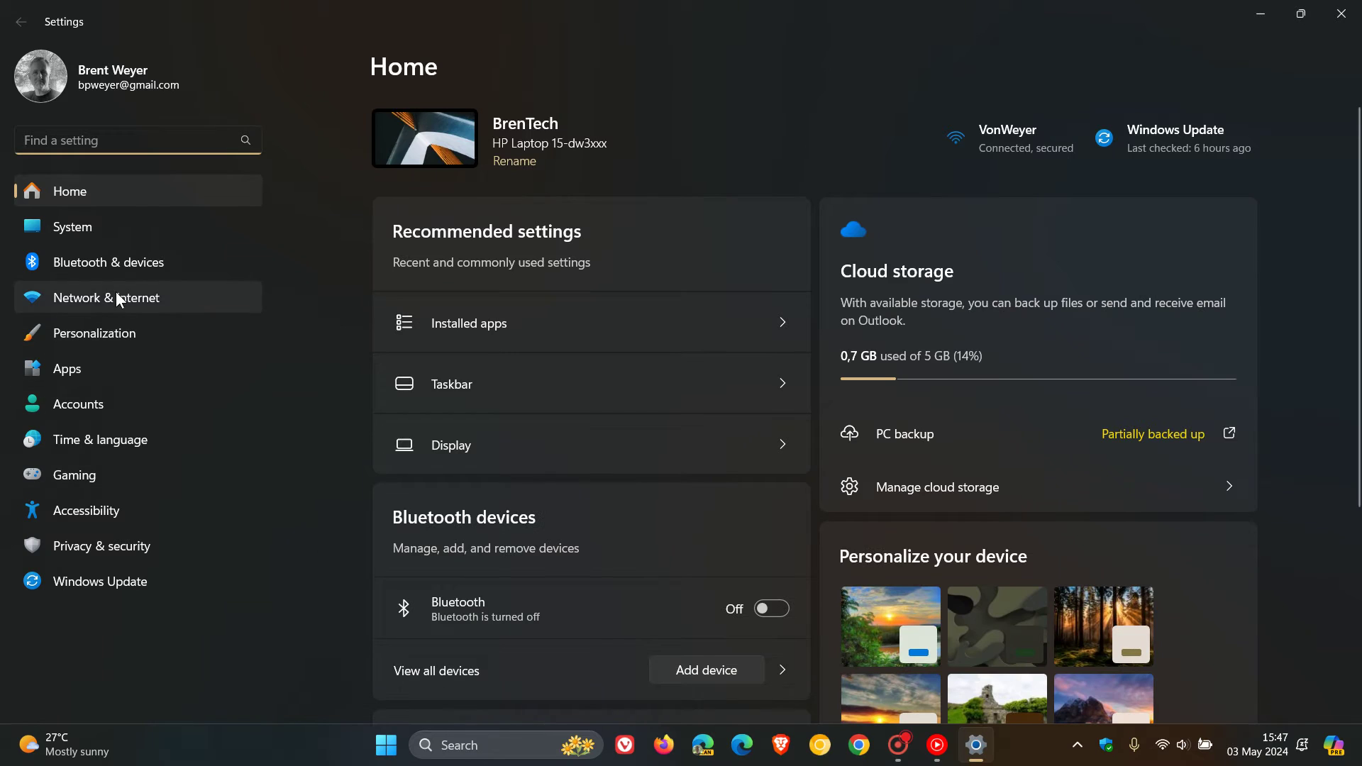
left_click(117, 299)
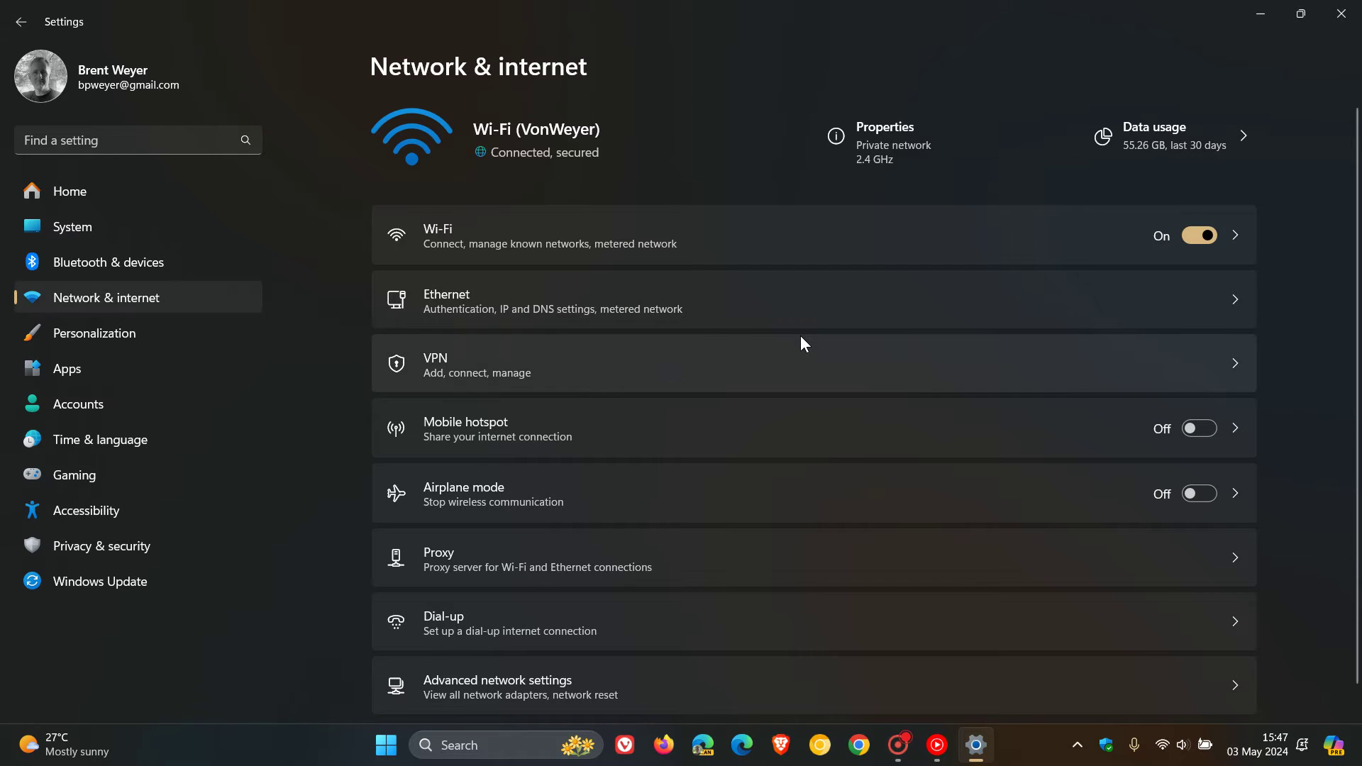
scroll(800, 335, "down", 1)
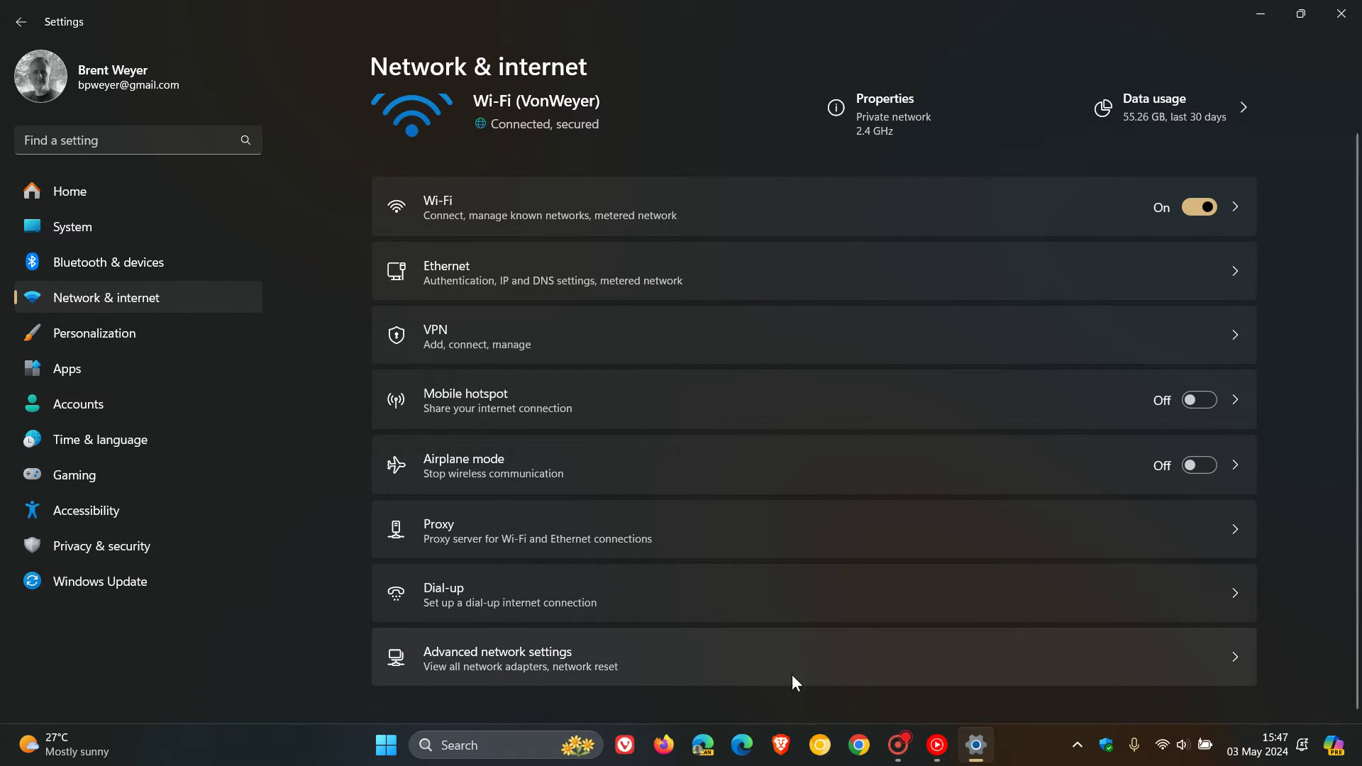
left_click(849, 665)
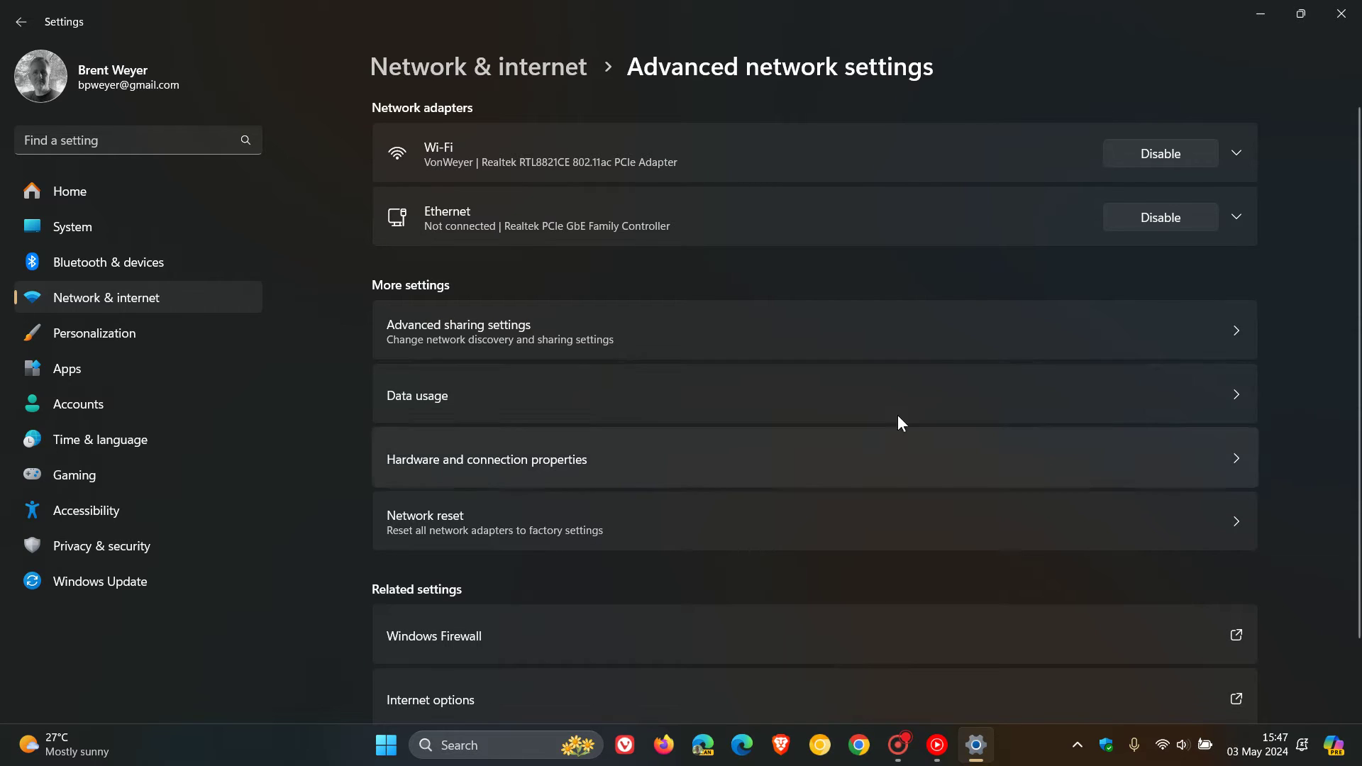
left_click(836, 401)
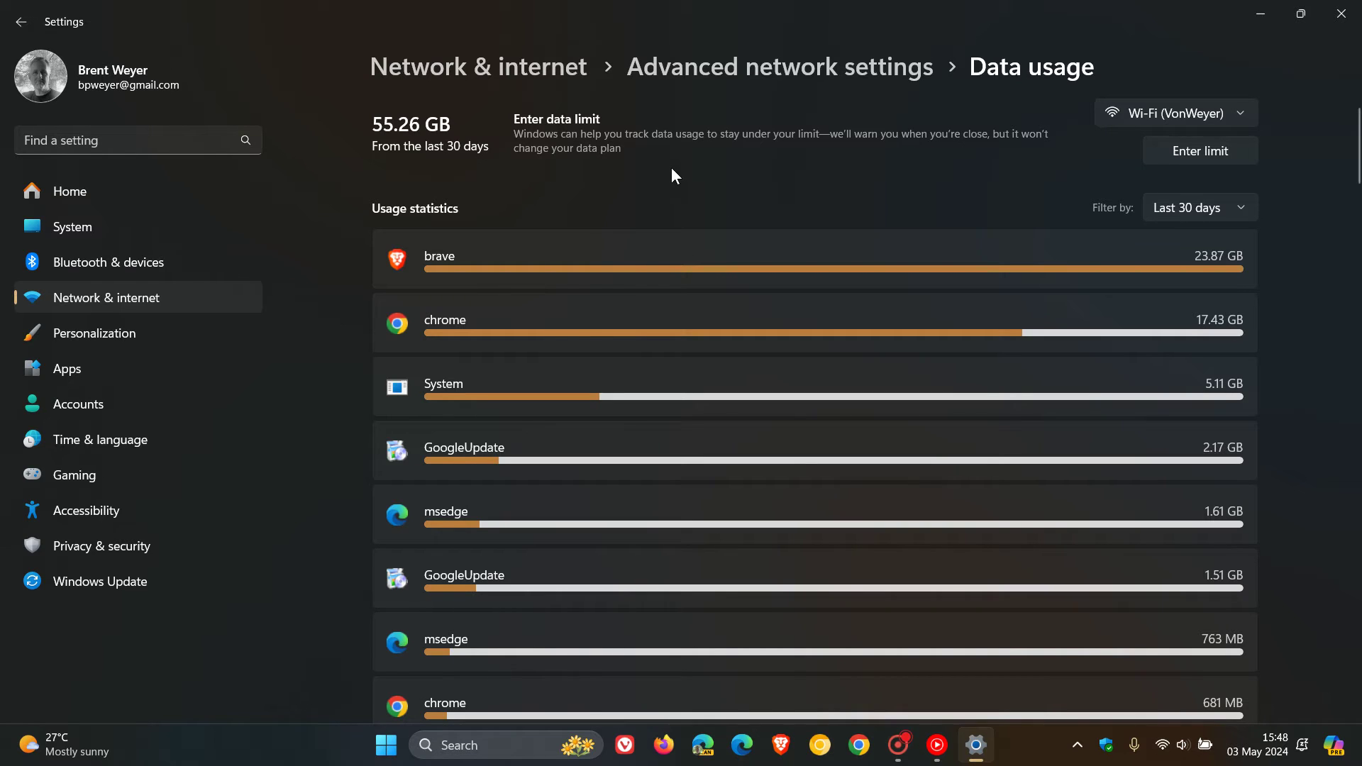
- Choose Enter limit to open the Set data limit dialog for Wi-Fi
left_click(1185, 155)
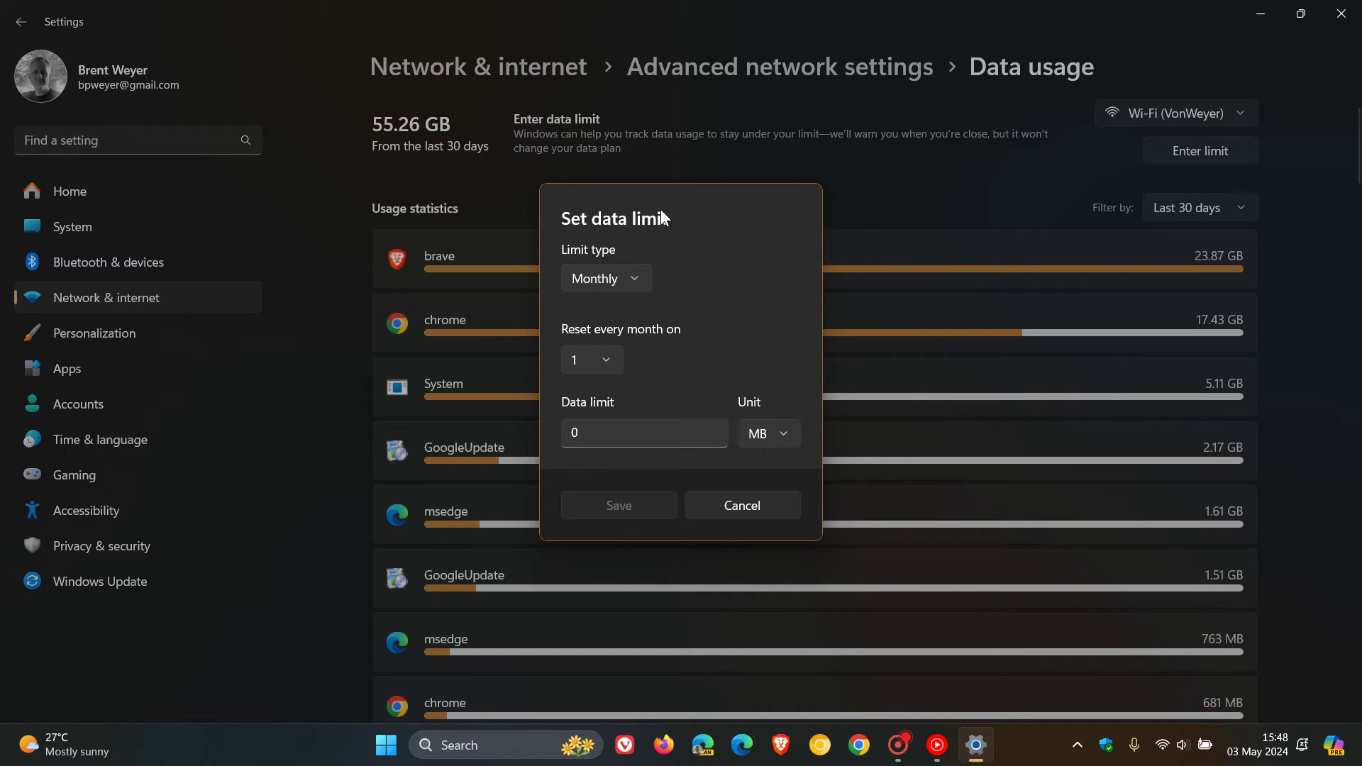
- Review the Limit type and reset-day options, keep Monthly and day 1, then cancel
left_click(639, 276)
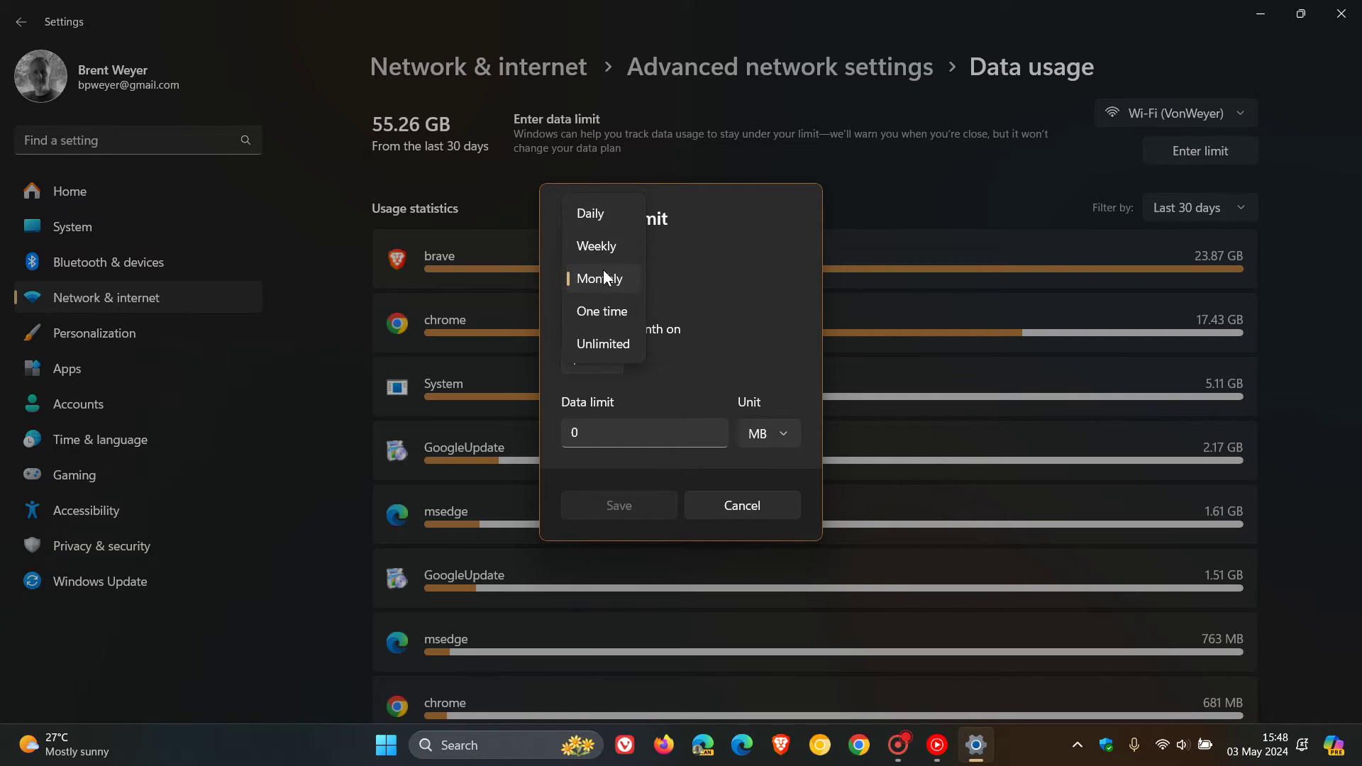
left_click(734, 274)
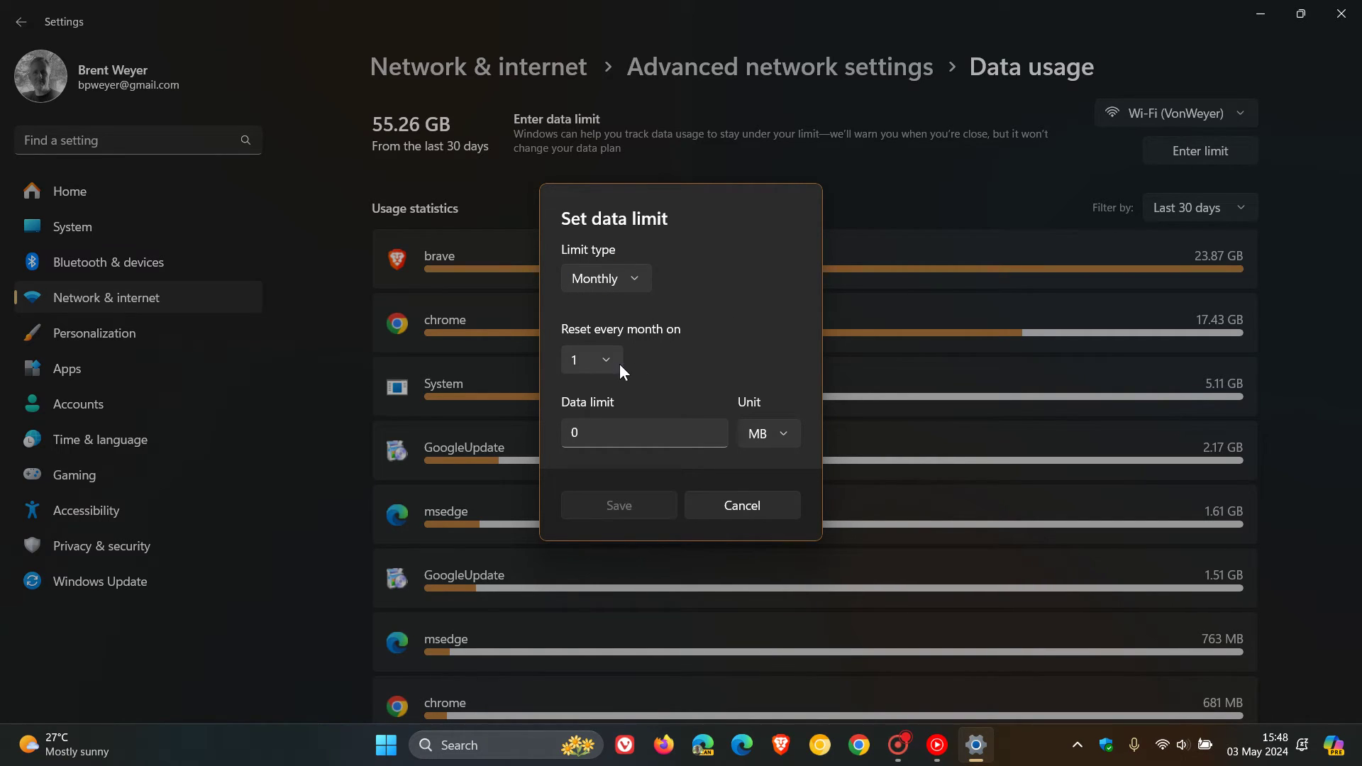
left_click(605, 362)
left_click(721, 284)
left_click(759, 505)
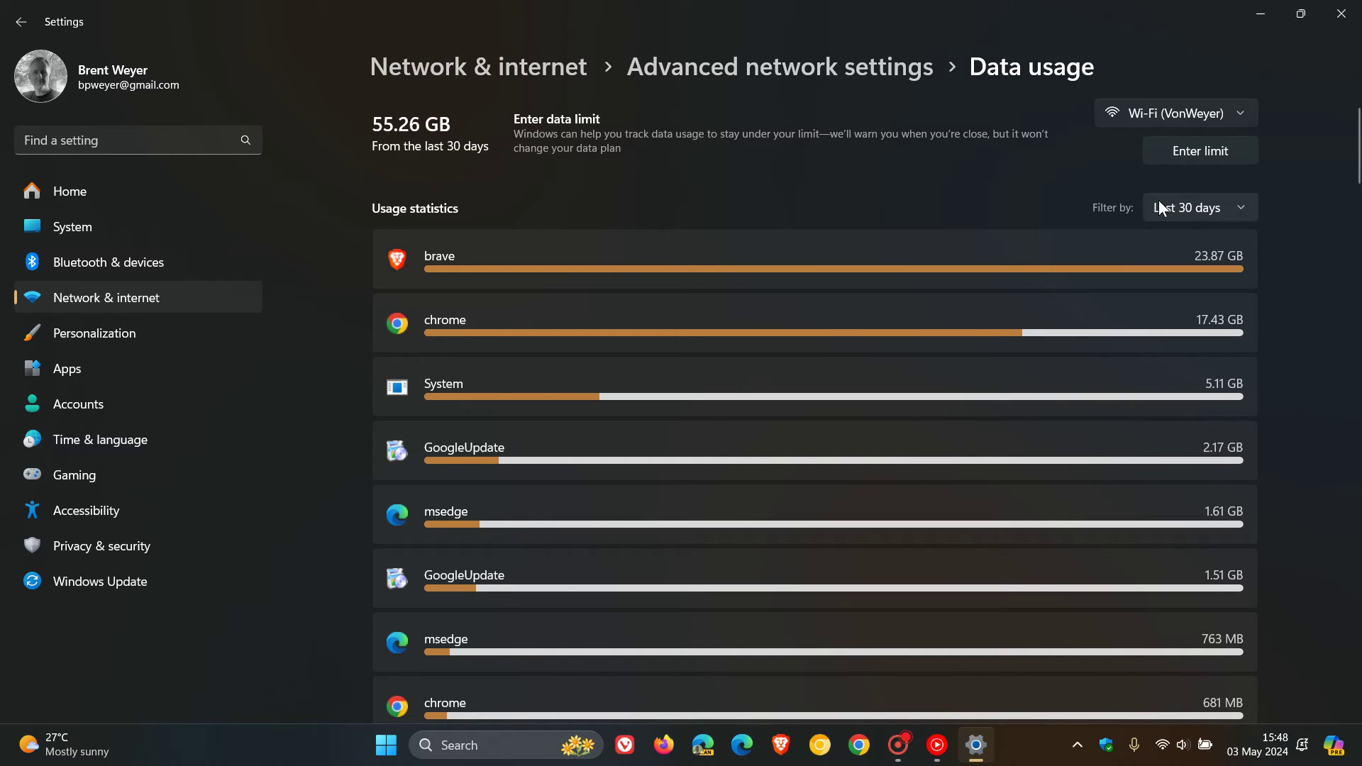
left_click(1243, 203)
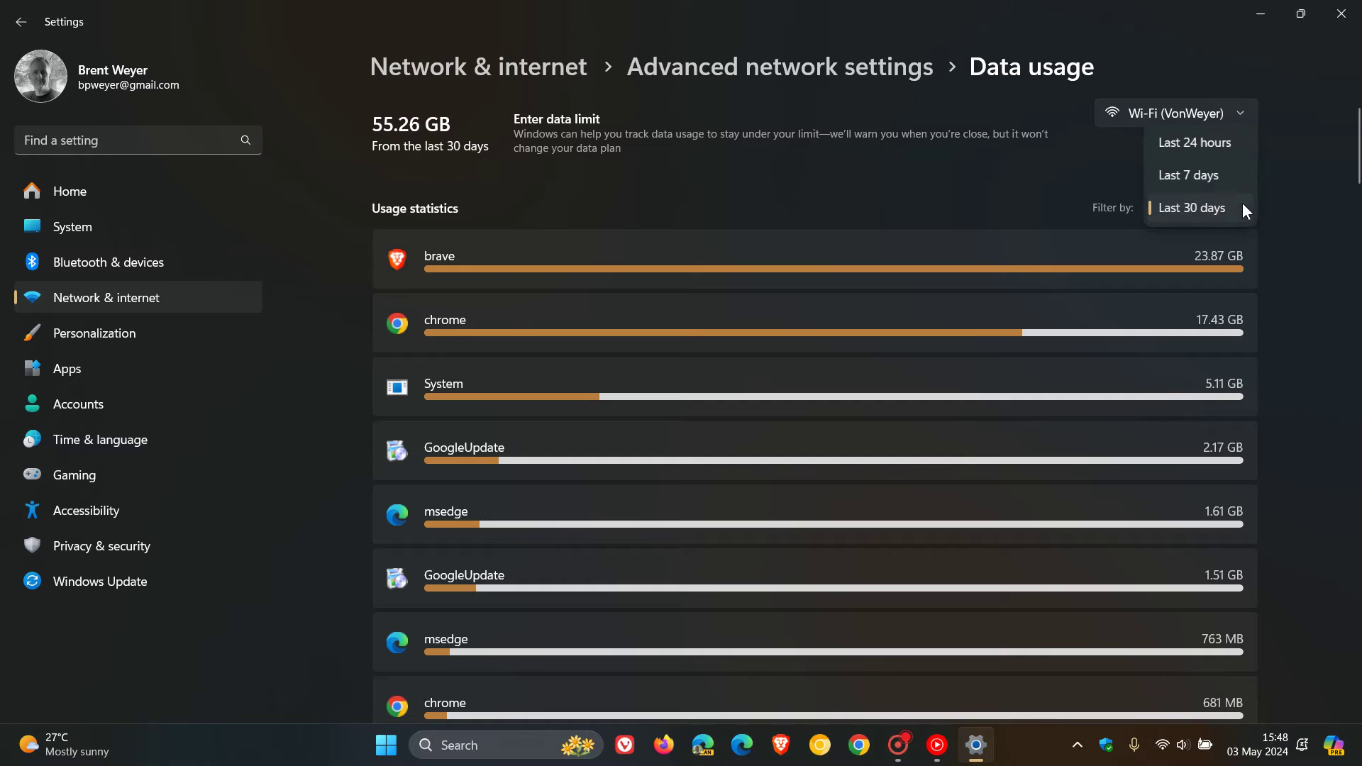
left_click(1285, 244)
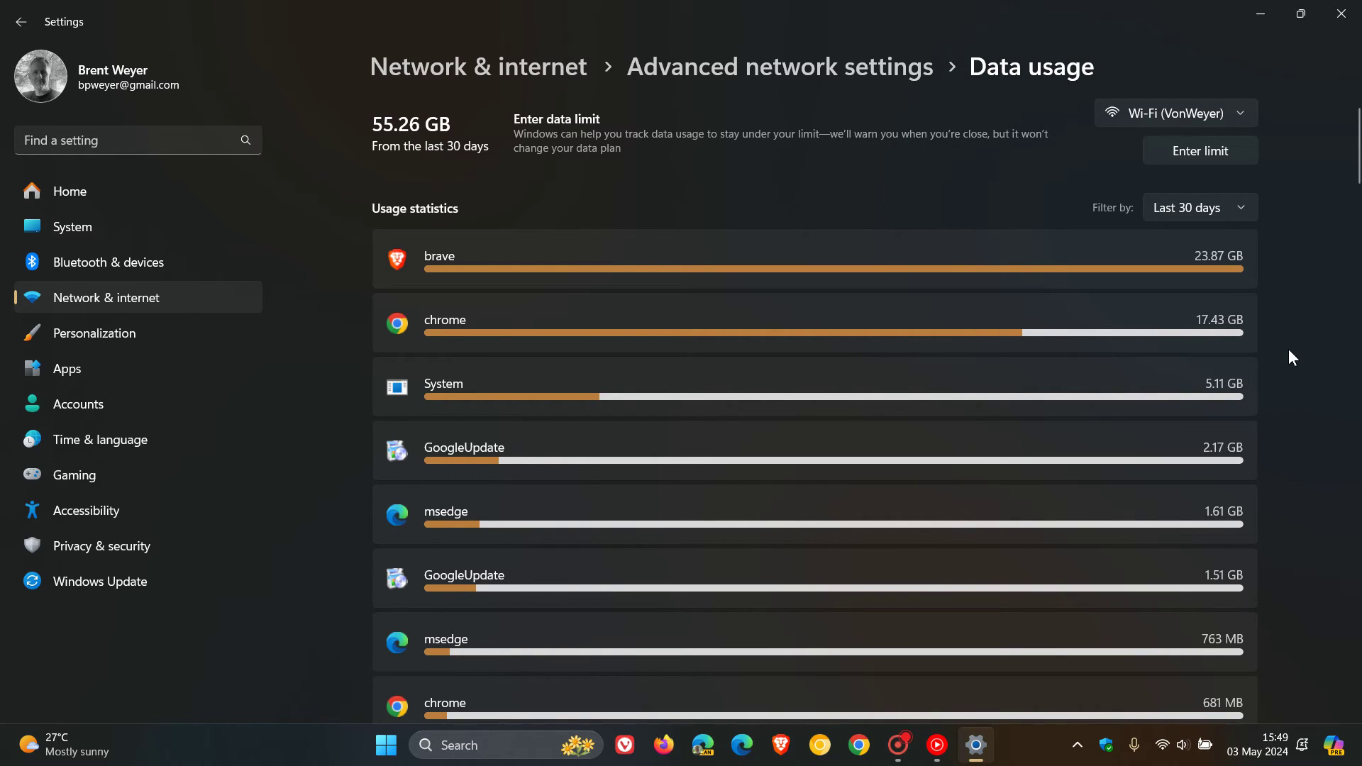
scroll(1290, 349, "down", 3)
scroll(1288, 349, "down", 3)
scroll(1289, 349, "down", 2)
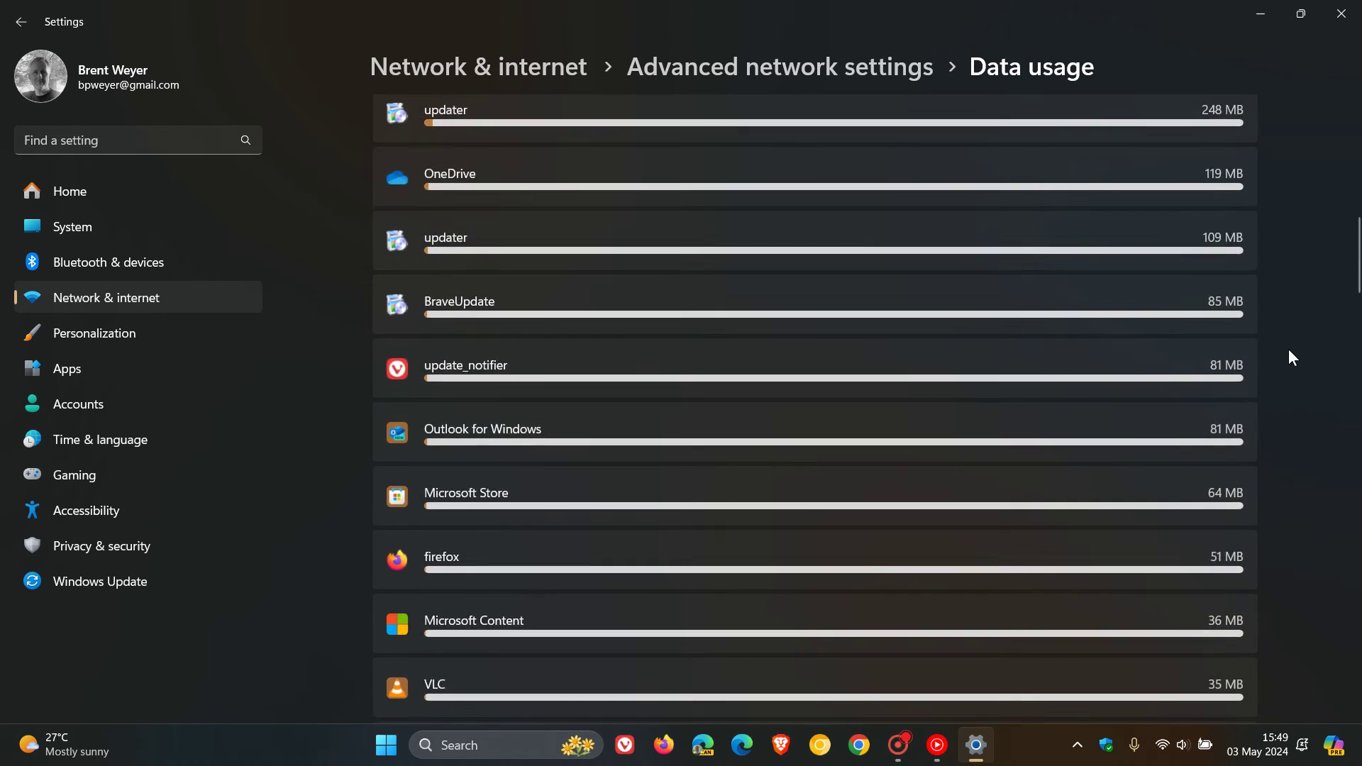
scroll(1290, 357, "down", 3)
scroll(1289, 356, "down", 3)
scroll(1290, 357, "down", 3)
scroll(1290, 357, "down", 2)
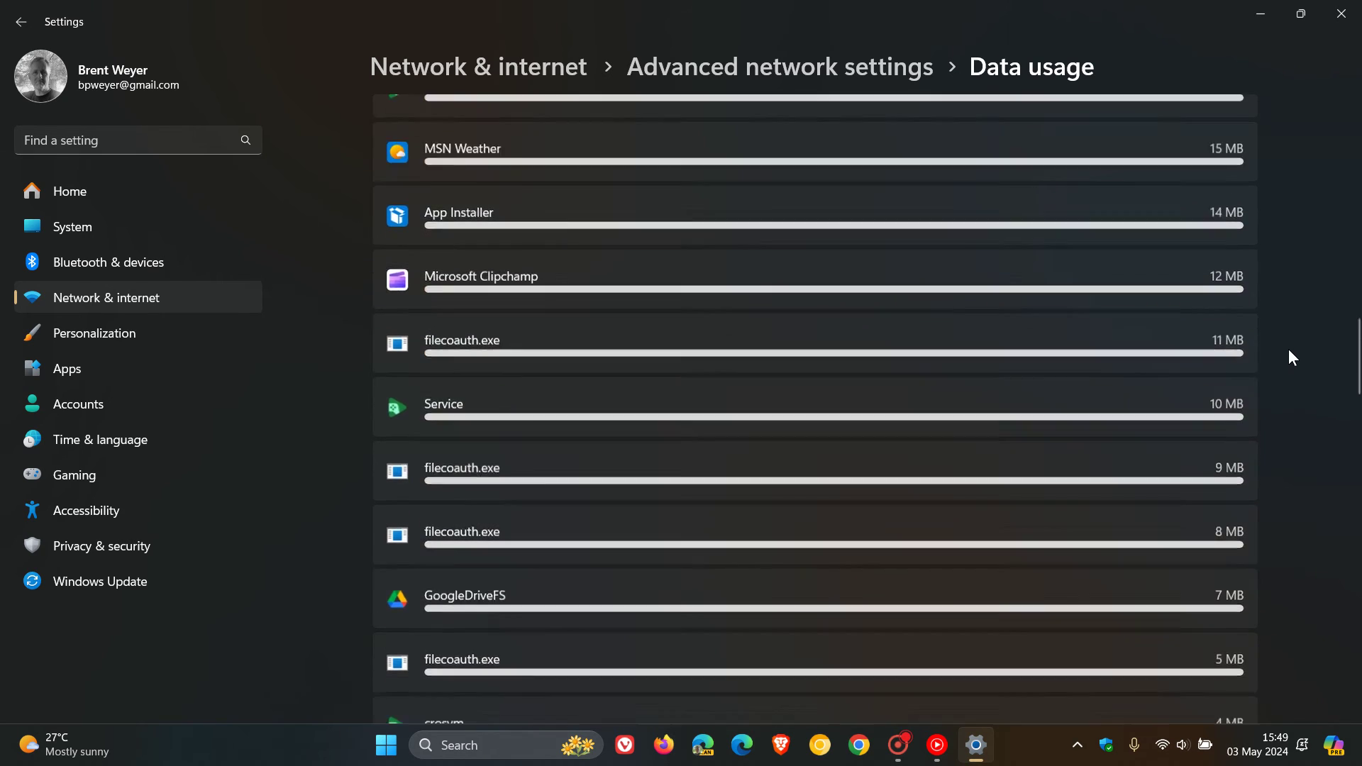
scroll(1288, 357, "down", 2)
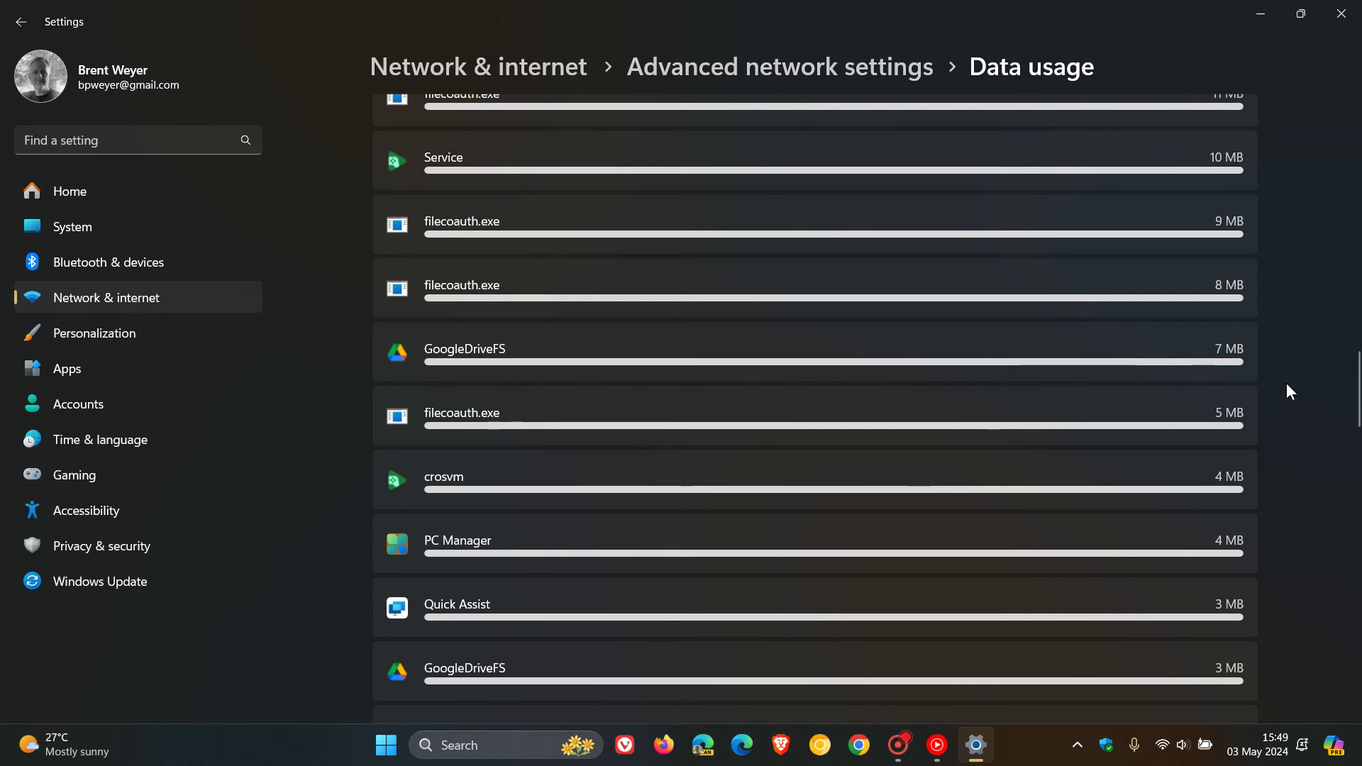
scroll(1287, 391, "down", 1)
scroll(1287, 391, "down", 2)
scroll(1286, 390, "down", 2)
scroll(1287, 391, "down", 2)
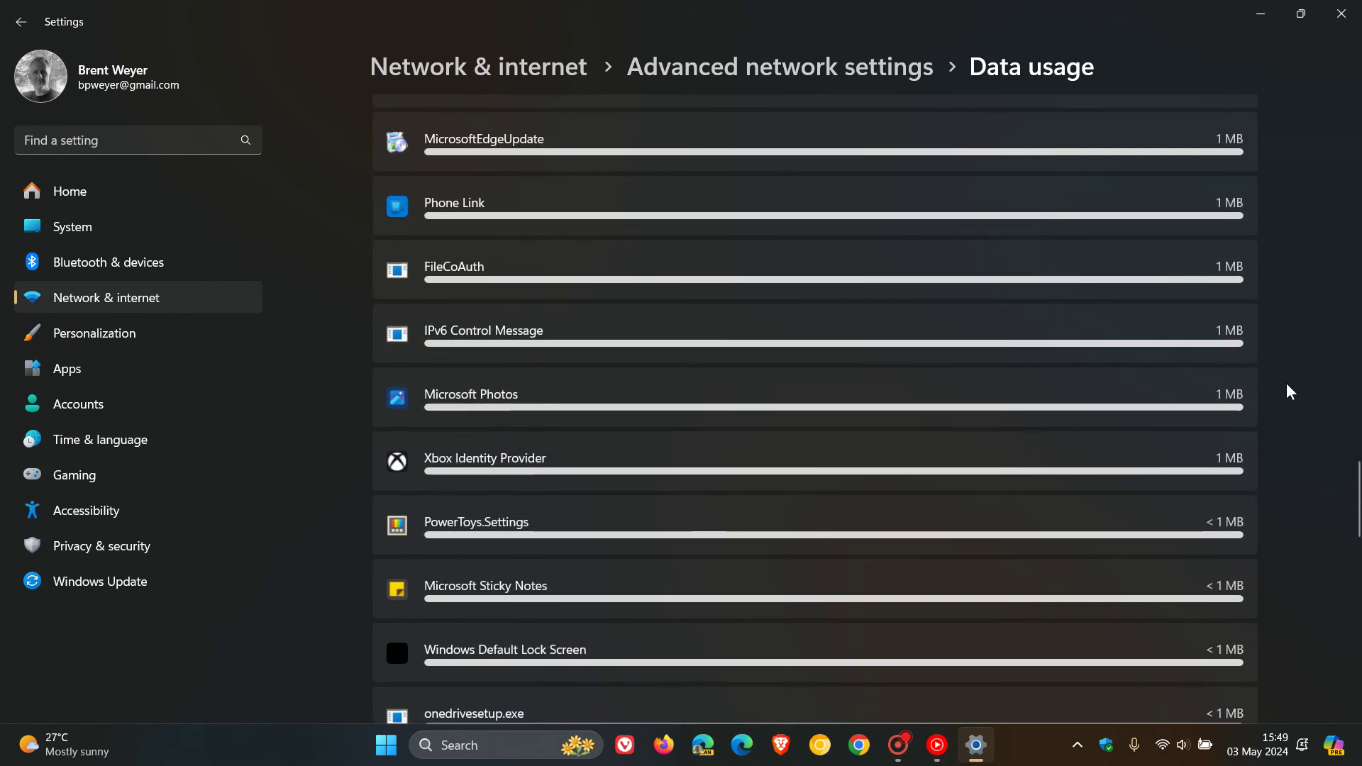
scroll(1287, 391, "down", 3)
scroll(1286, 391, "down", 3)
scroll(1287, 390, "down", 3)
scroll(1286, 383, "down", 2)
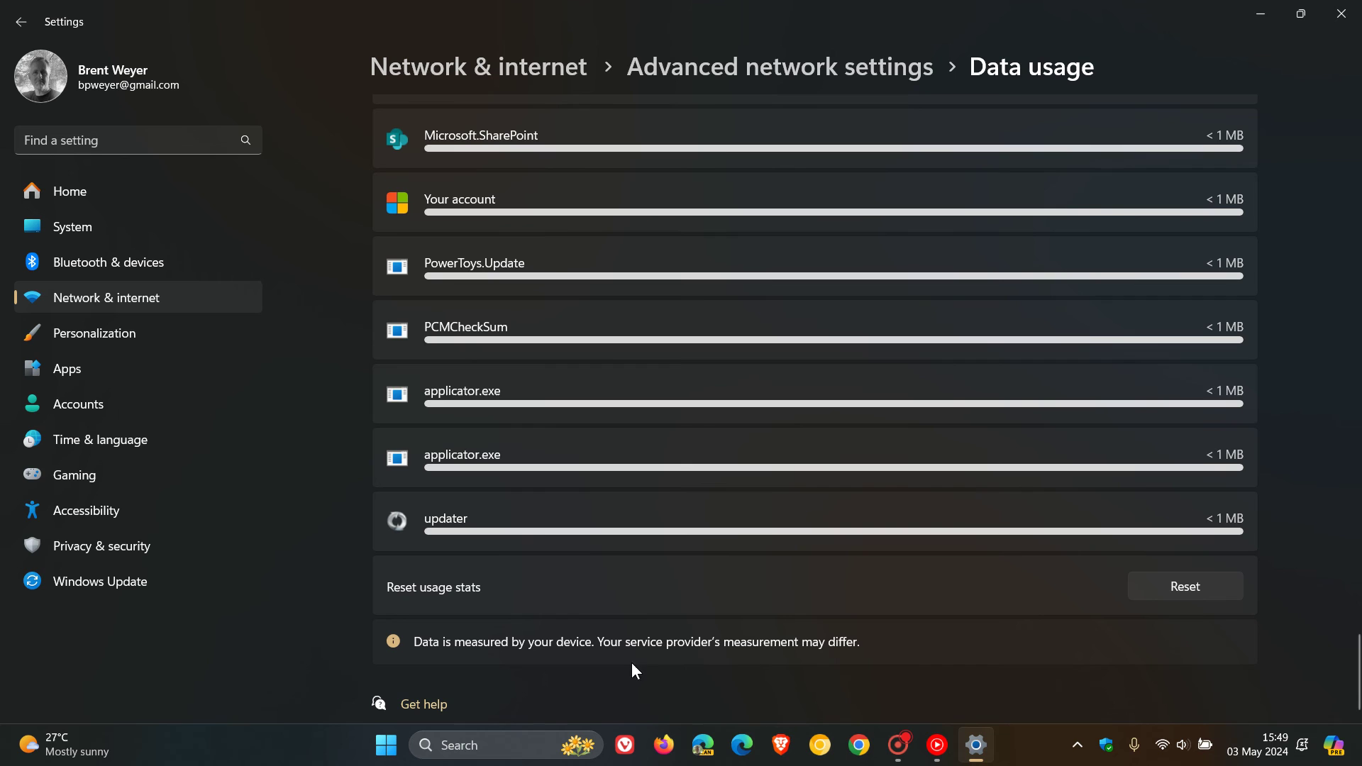
scroll(1321, 518, "up", 1)
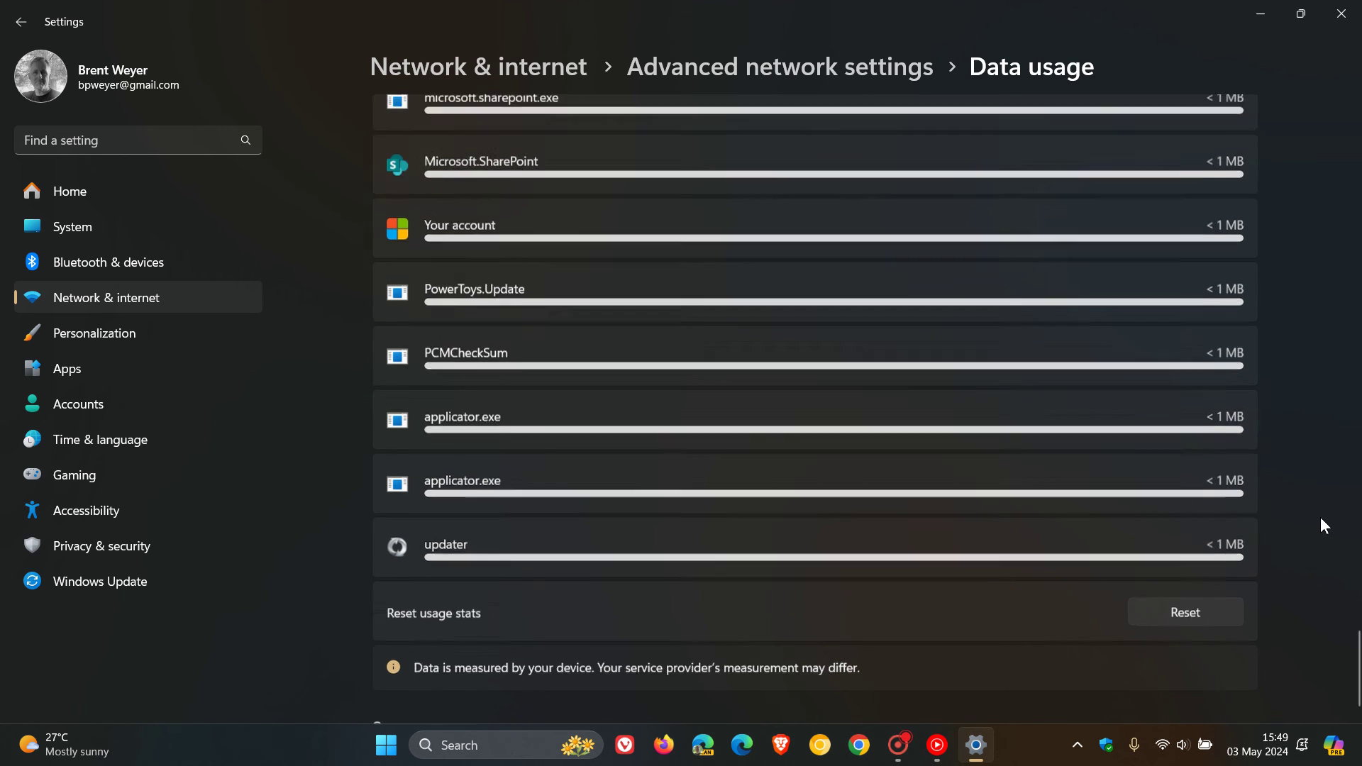
scroll(1321, 518, "up", 5)
scroll(1322, 514, "up", 5)
scroll(1322, 494, "up", 5)
scroll(1323, 493, "up", 5)
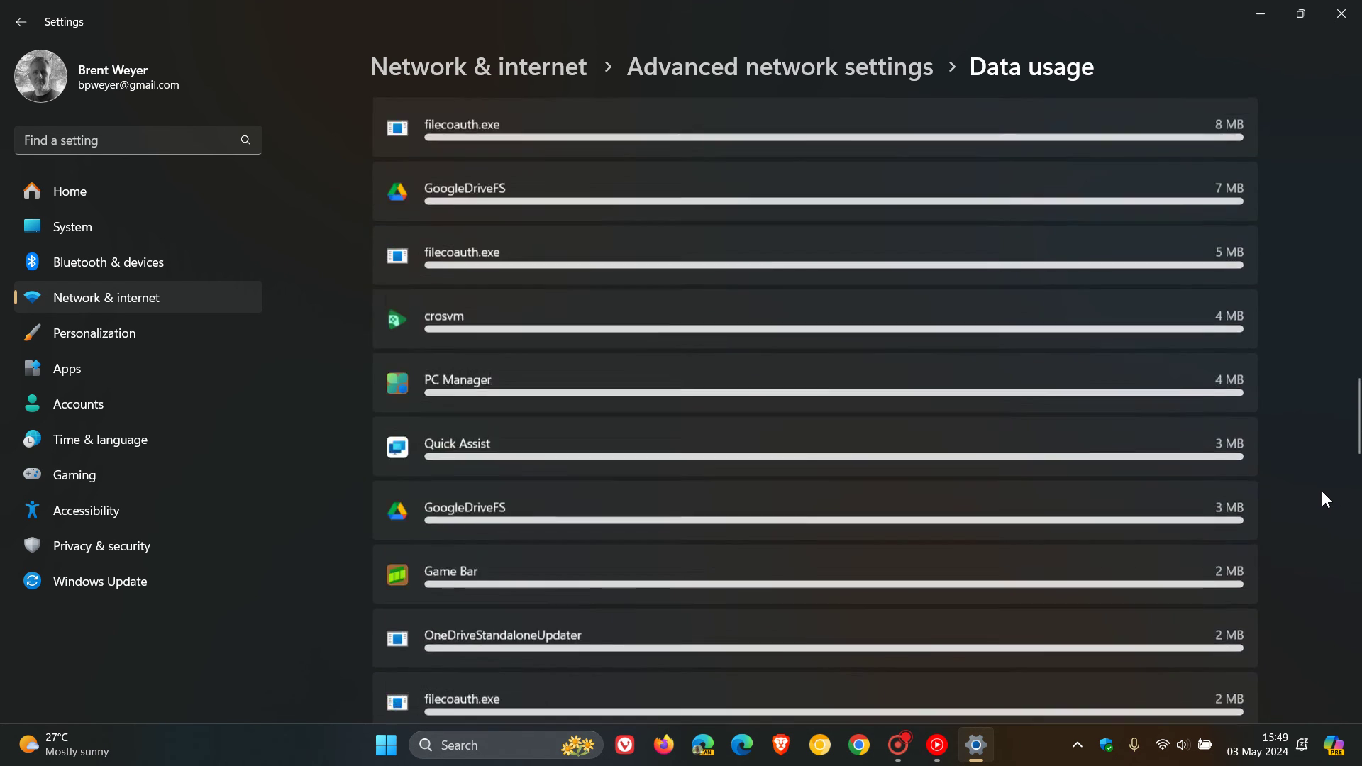
scroll(1323, 491, "up", 5)
scroll(1321, 491, "up", 5)
scroll(1320, 490, "up", 5)
scroll(1321, 496, "up", 3)
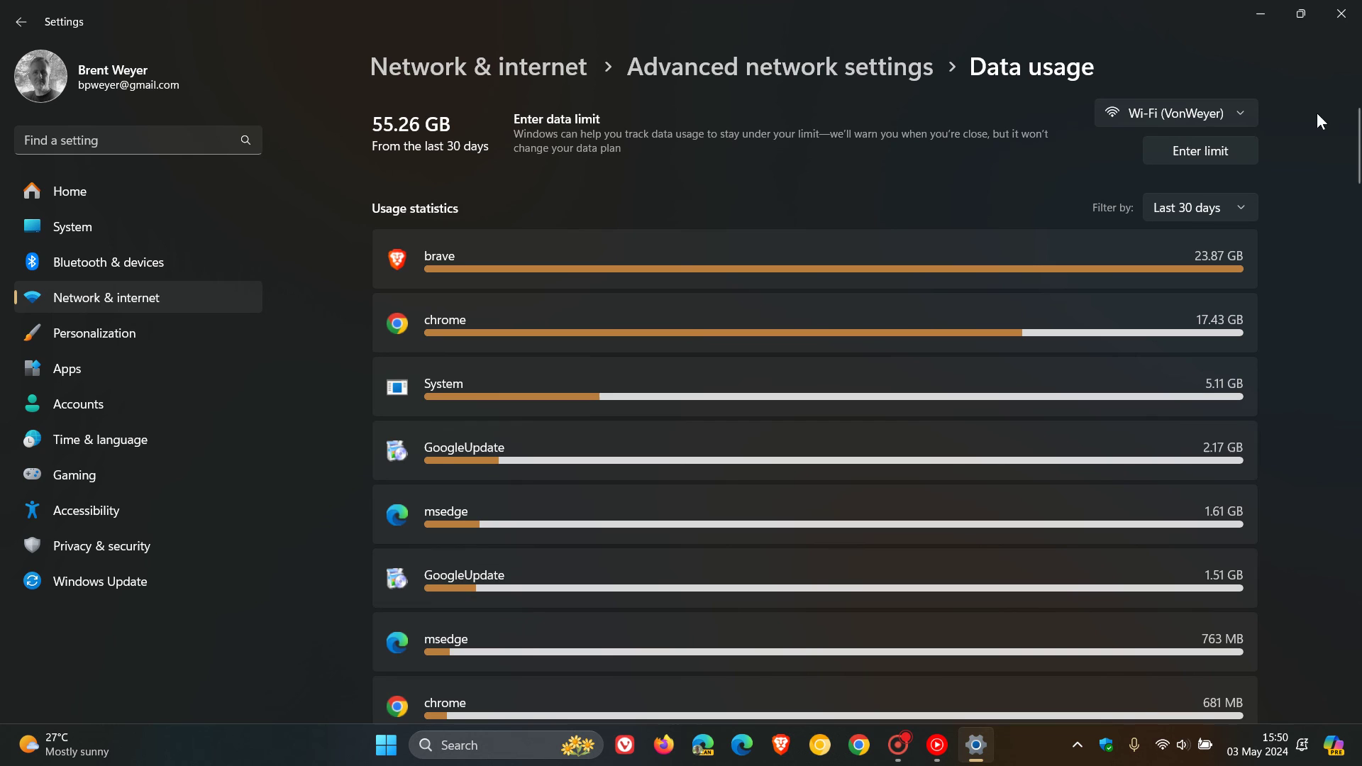
- Minimize the Settings window to reveal the desktop wallpaper
left_click(1266, 13)
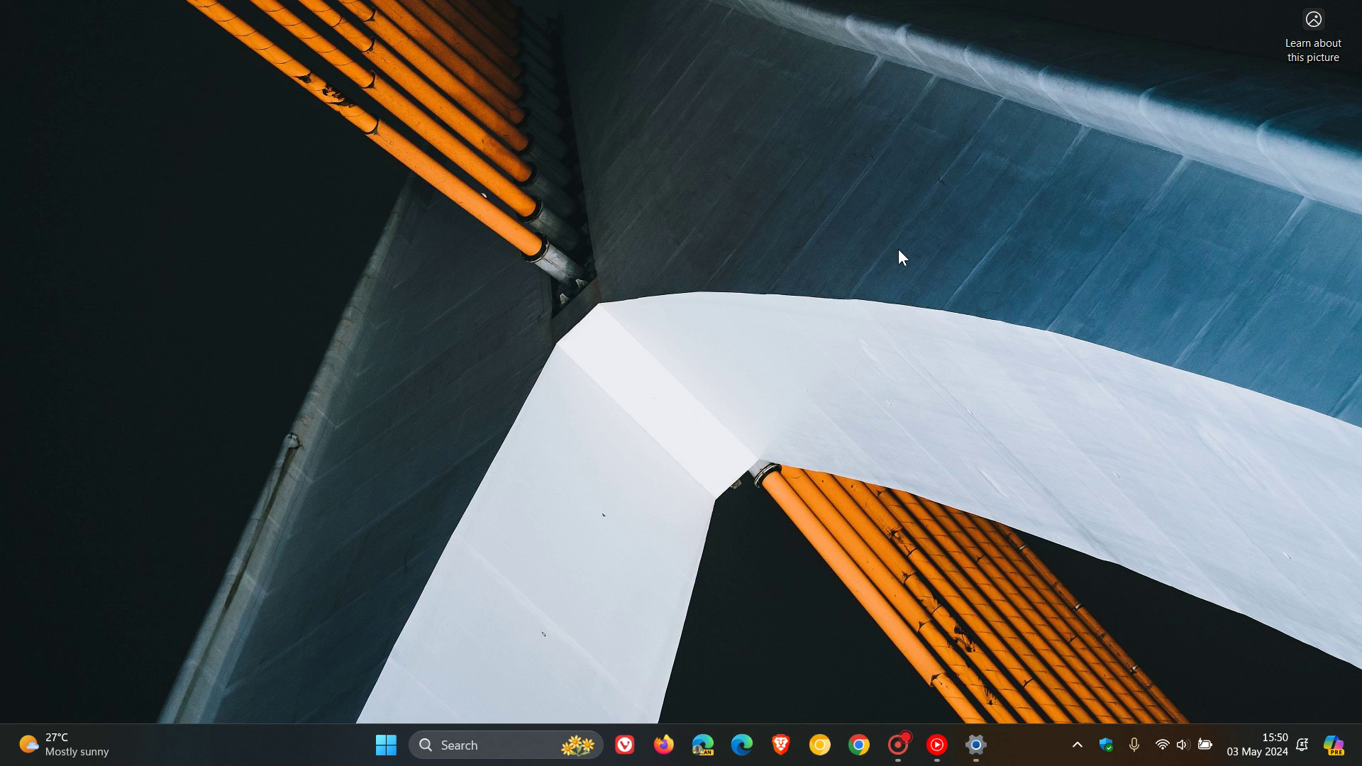